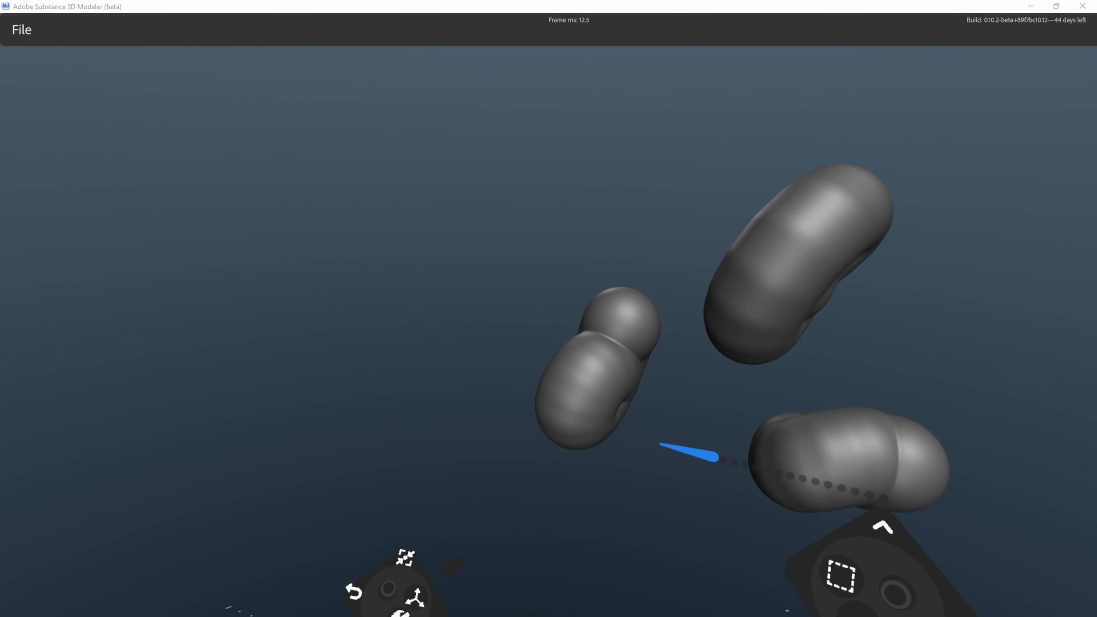
Select the small and tall clay shapes, reposition the tall one closer to the small one, and clear the selection
{"action": "left_click", "coordinate": [551, 420]}
{"action": "left_click", "coordinate": [662, 369]}
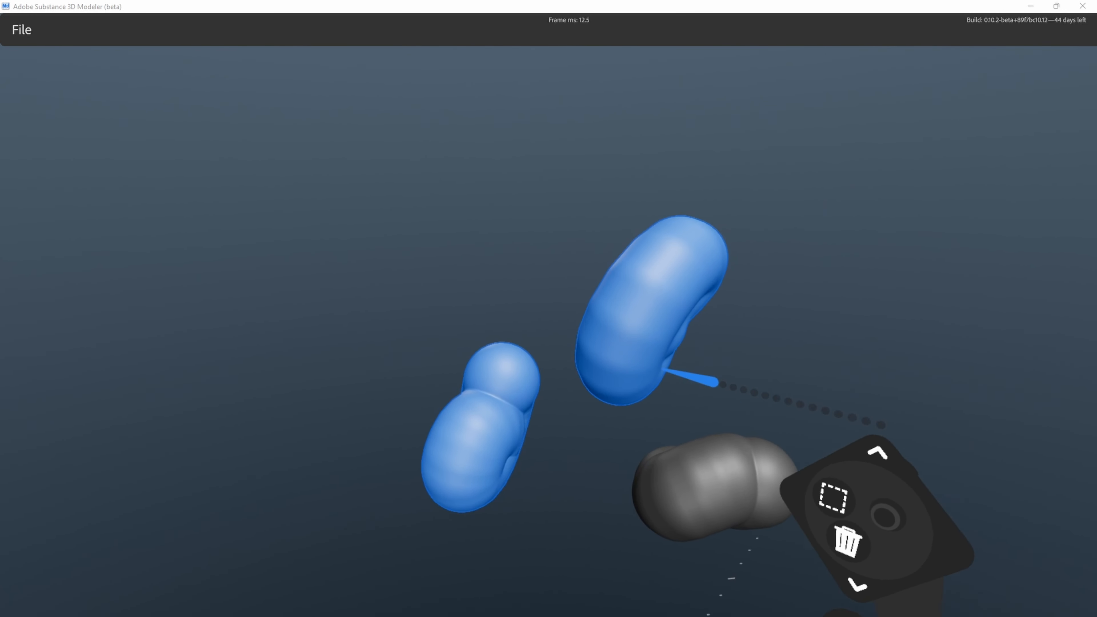
{"action": "left_click_drag", "start_coordinate": [674, 370], "coordinate": [535, 370]}
{"action": "left_click", "coordinate": [671, 424]}
{"action": "left_click", "coordinate": [880, 305]}
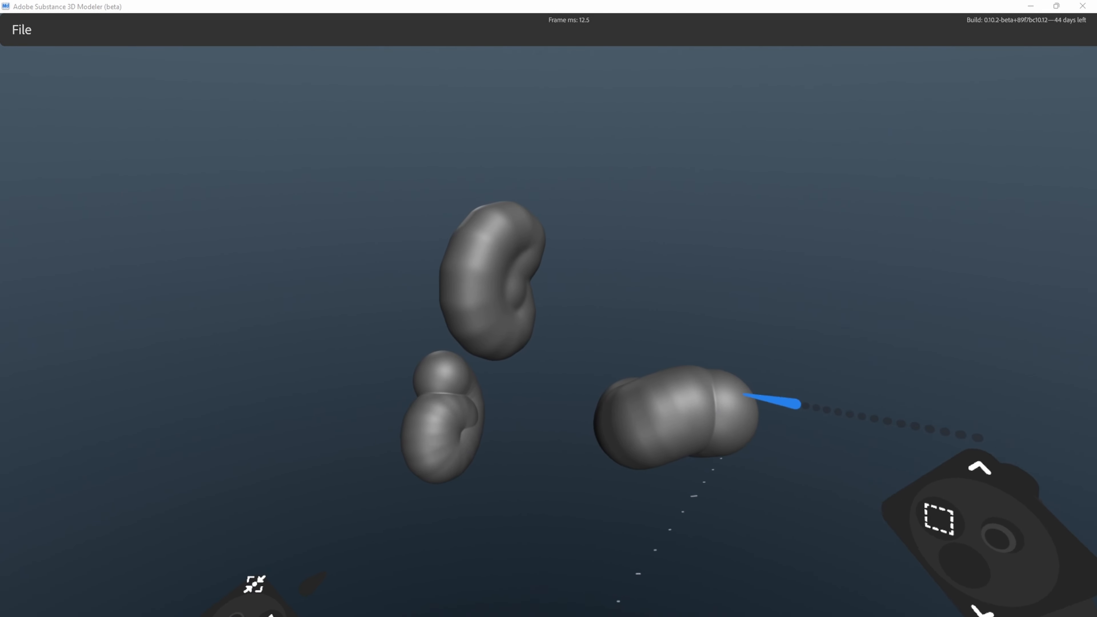
Rotate the separate clay shape onto its side, then enlarge and reposition the small two-lobed shape
{"action": "left_click", "coordinate": [709, 432]}
{"action": "left_click_drag", "start_coordinate": [771, 426], "coordinate": [778, 419]}
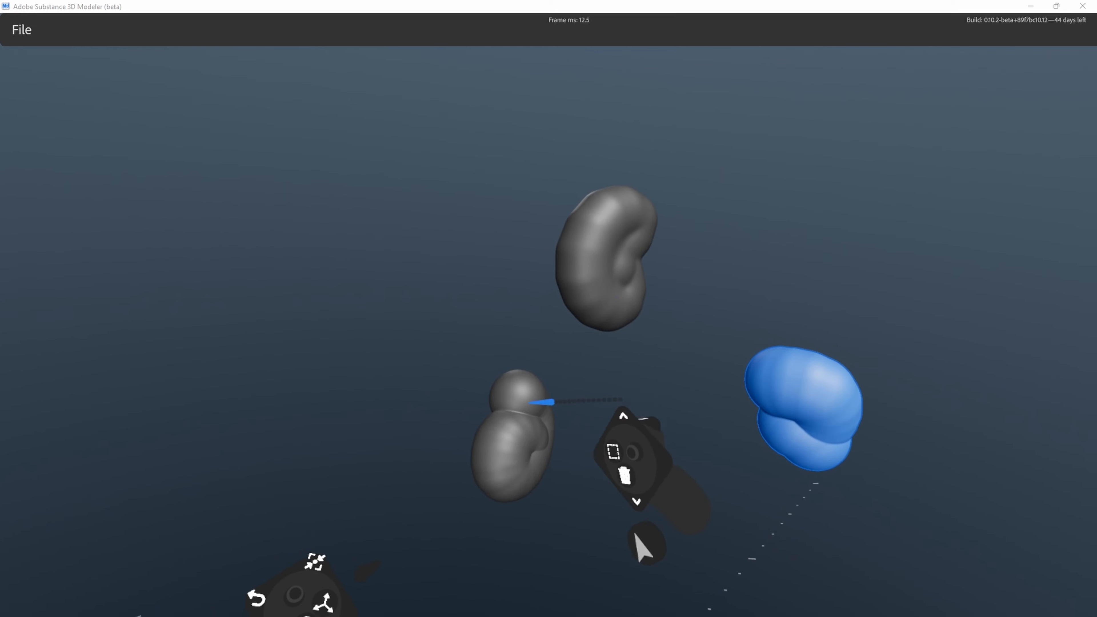
{"action": "left_click_drag", "start_coordinate": [583, 486], "coordinate": [568, 468]}
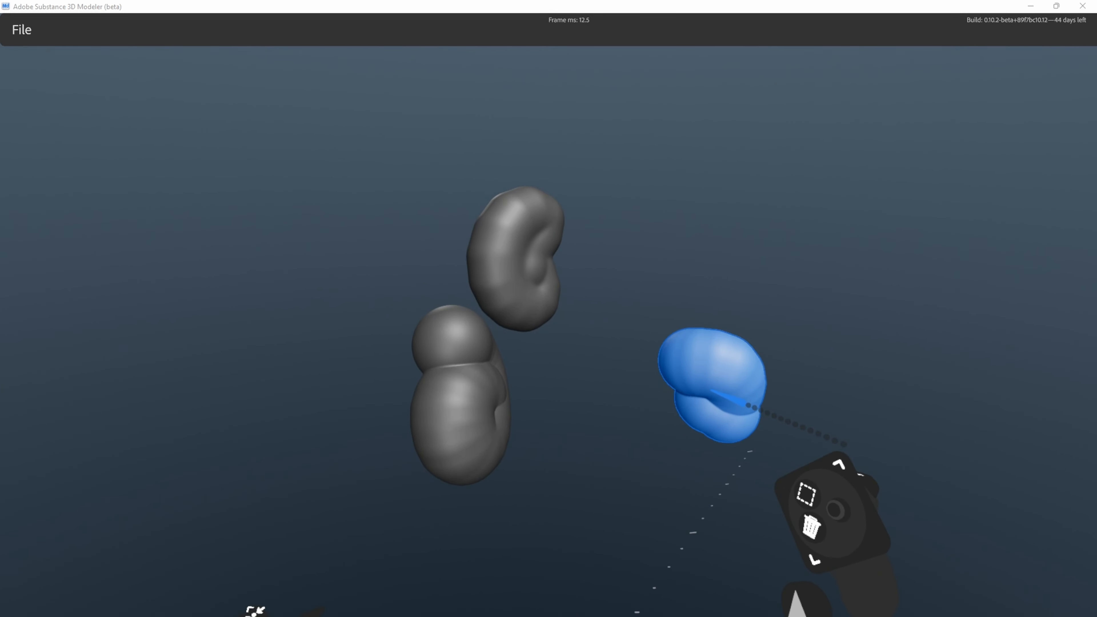
Add the two-lobed shape to the selection, move it to the other side of the curved shape, and deselect
{"action": "left_click", "coordinate": [502, 425]}
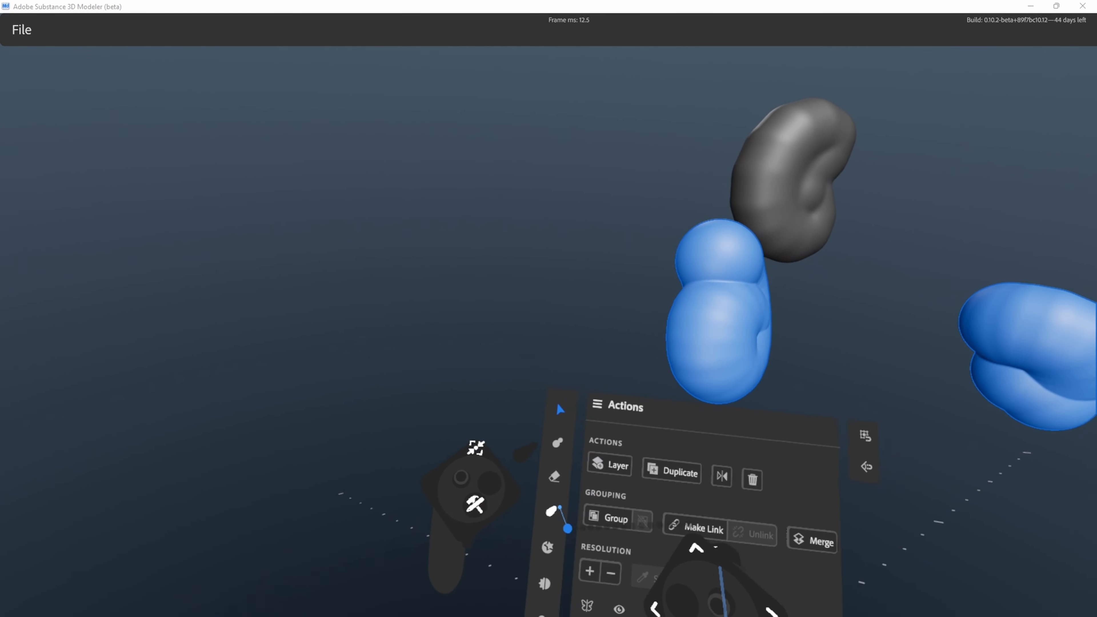
{"action": "left_click", "coordinate": [568, 485]}
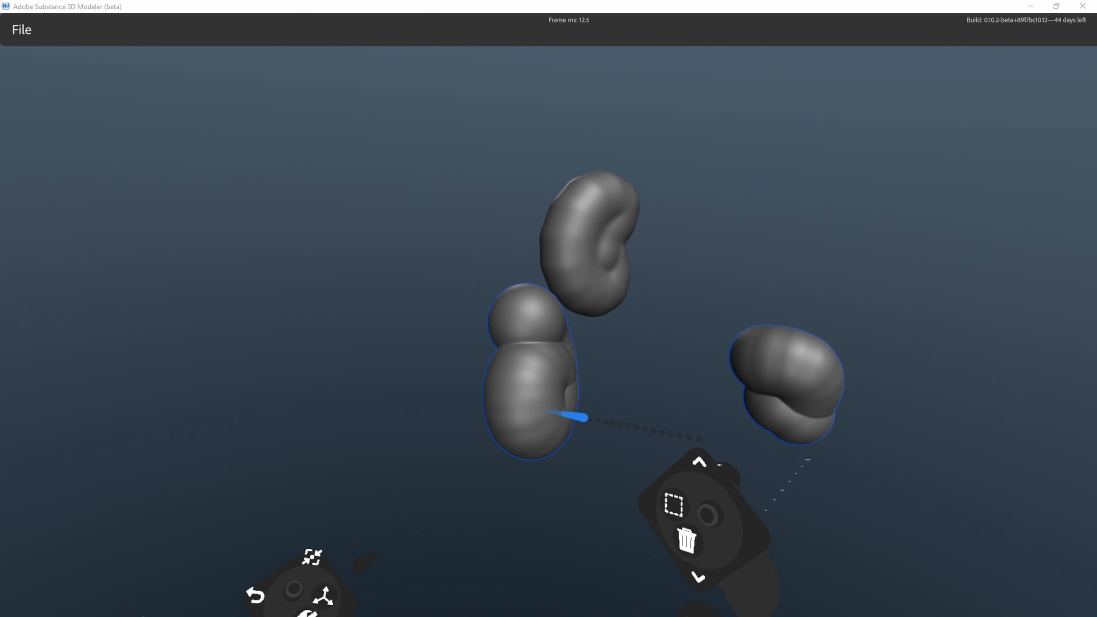
{"action": "left_click_drag", "start_coordinate": [551, 441], "coordinate": [556, 341]}
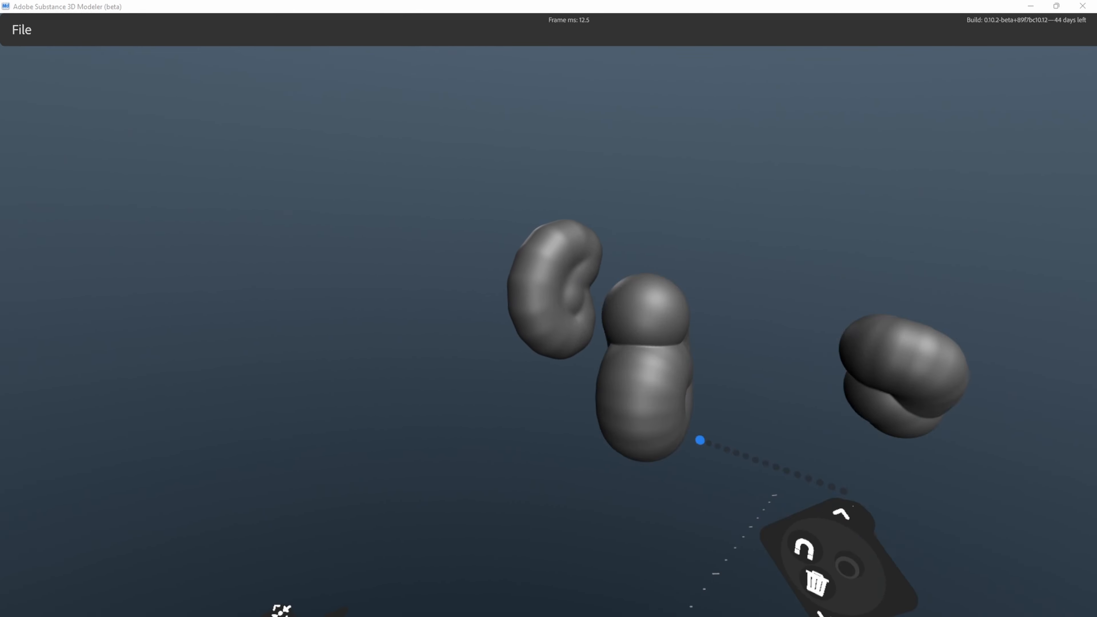
{"action": "left_click_drag", "start_coordinate": [502, 436], "coordinate": [697, 534]}
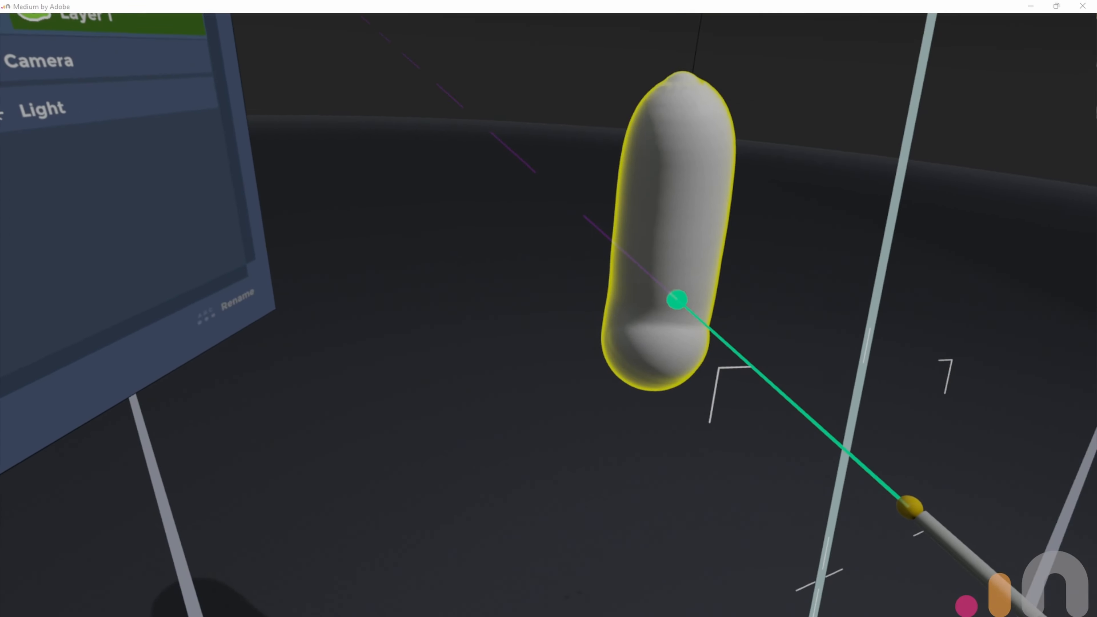
In Medium, duplicate the capsule-shaped upper arm layer and place a smaller copy end to end below it as a forearm
{"action": "left_click", "coordinate": [676, 301]}
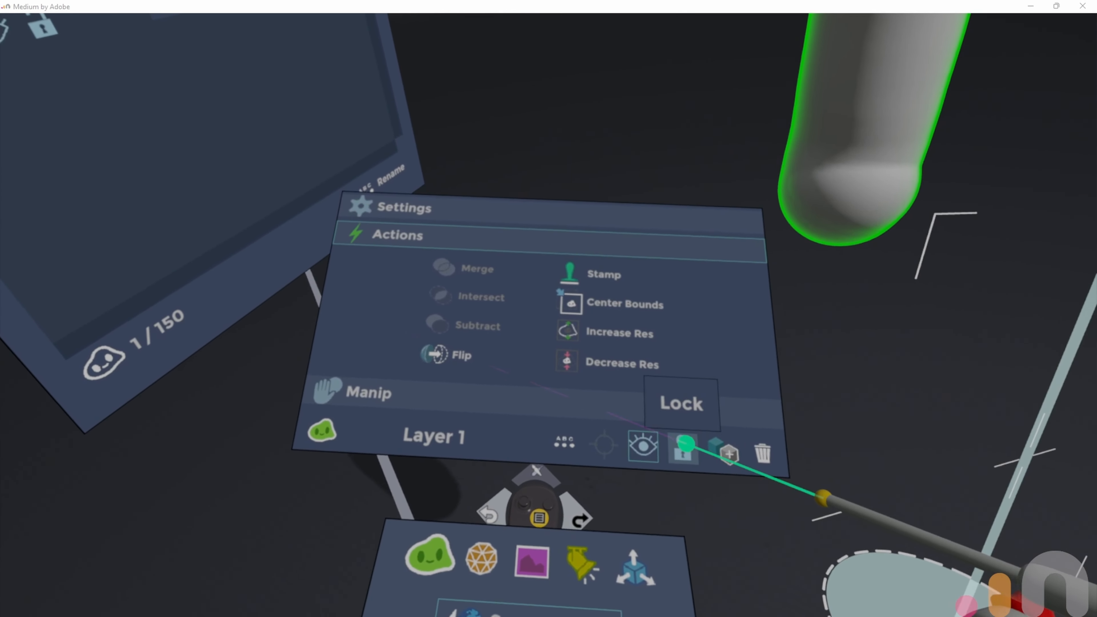
{"action": "left_click", "coordinate": [695, 463]}
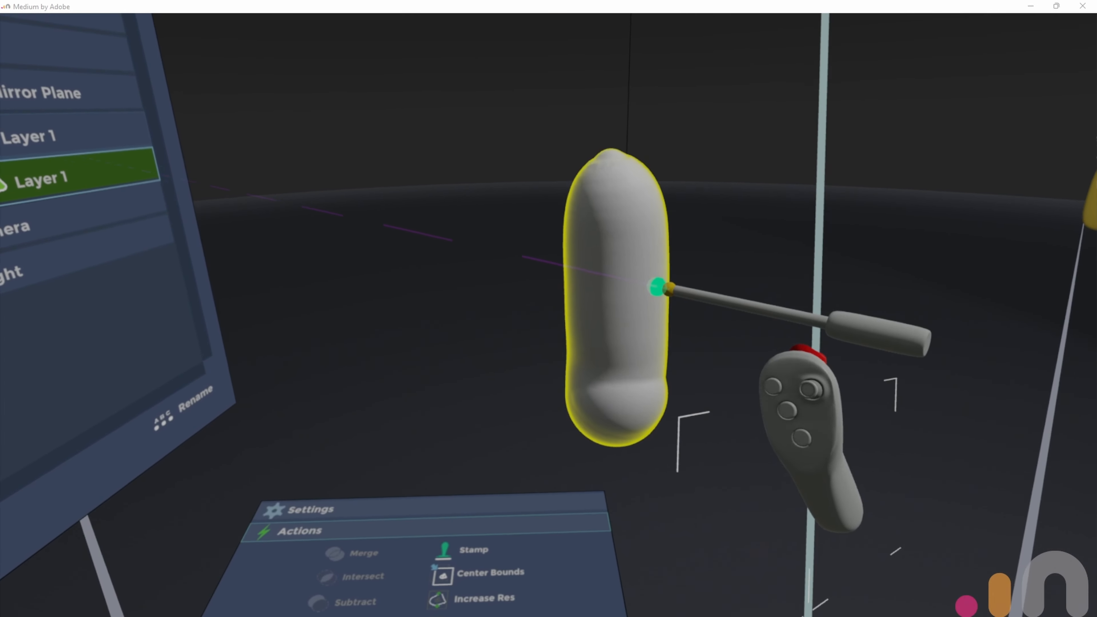
{"action": "left_click", "coordinate": [661, 290]}
{"action": "mouse_move", "coordinate": [655, 284]}
{"action": "left_mouse_down"}
{"action": "mouse_move", "coordinate": [657, 369]}
{"action": "mouse_move", "coordinate": [623, 492]}
{"action": "mouse_move", "coordinate": [608, 461]}
{"action": "mouse_move", "coordinate": [632, 456]}
{"action": "left_mouse_up"}
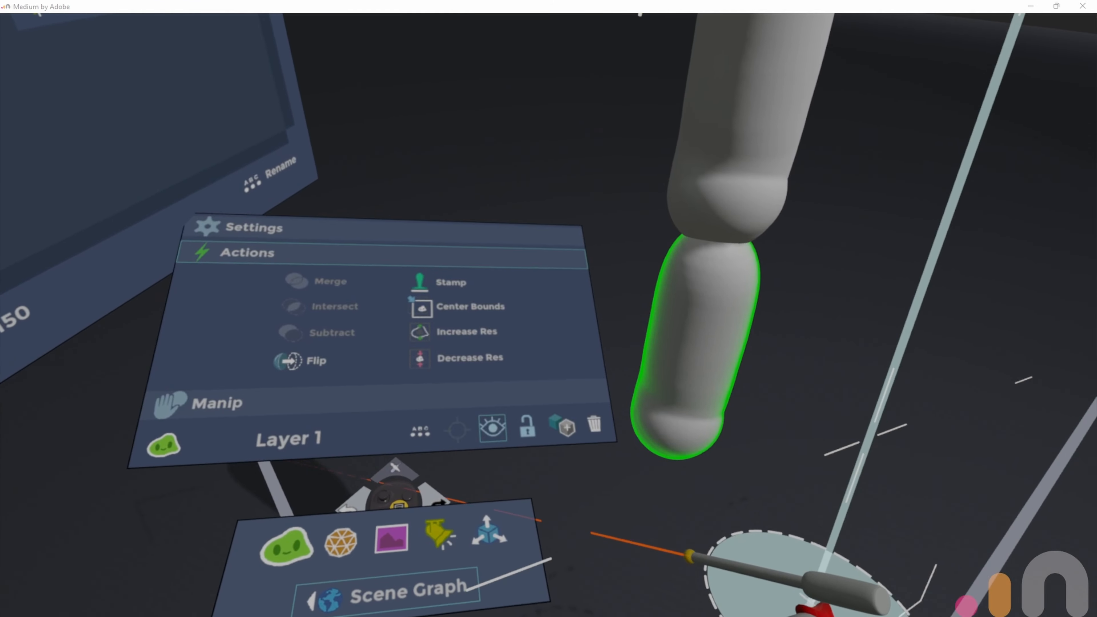
Add a new sculpt layer to the scene
{"action": "left_click", "coordinate": [700, 553]}
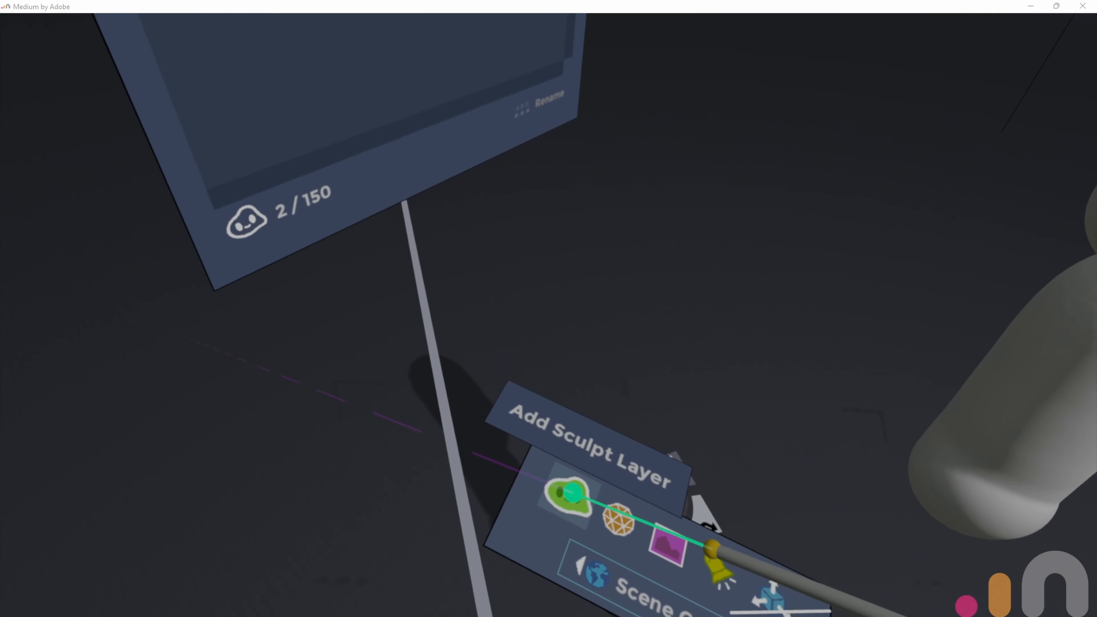
{"action": "left_click", "coordinate": [572, 493]}
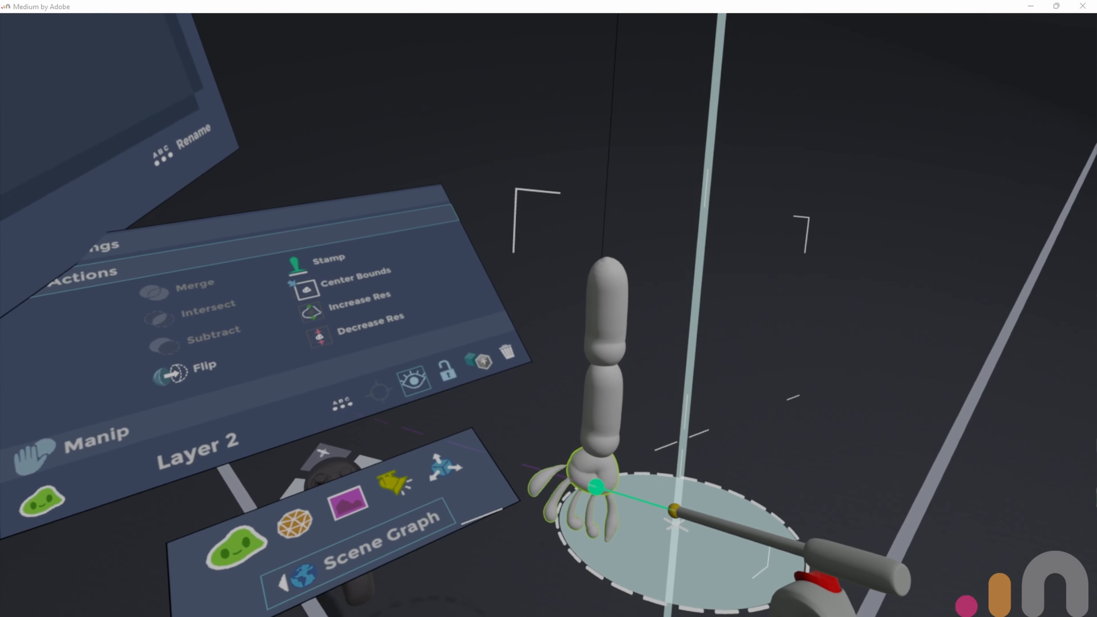
Select the forearm, hand and upper arm in turn to match each part with its layer in the scene graph
{"action": "left_click", "coordinate": [600, 450]}
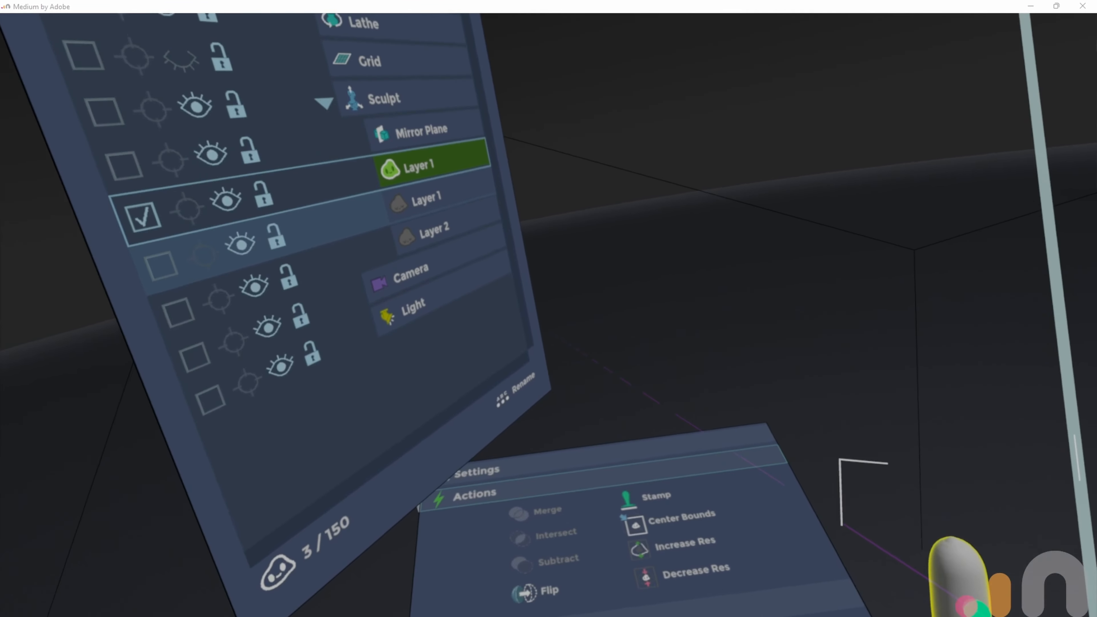
{"action": "left_click", "coordinate": [389, 254]}
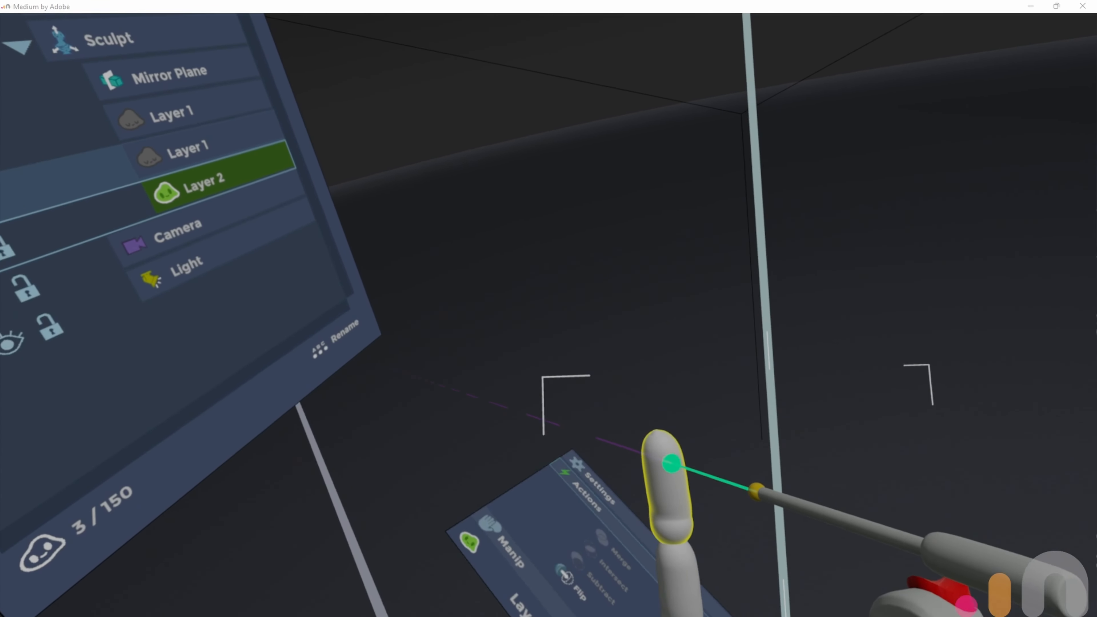
{"action": "left_click", "coordinate": [669, 463]}
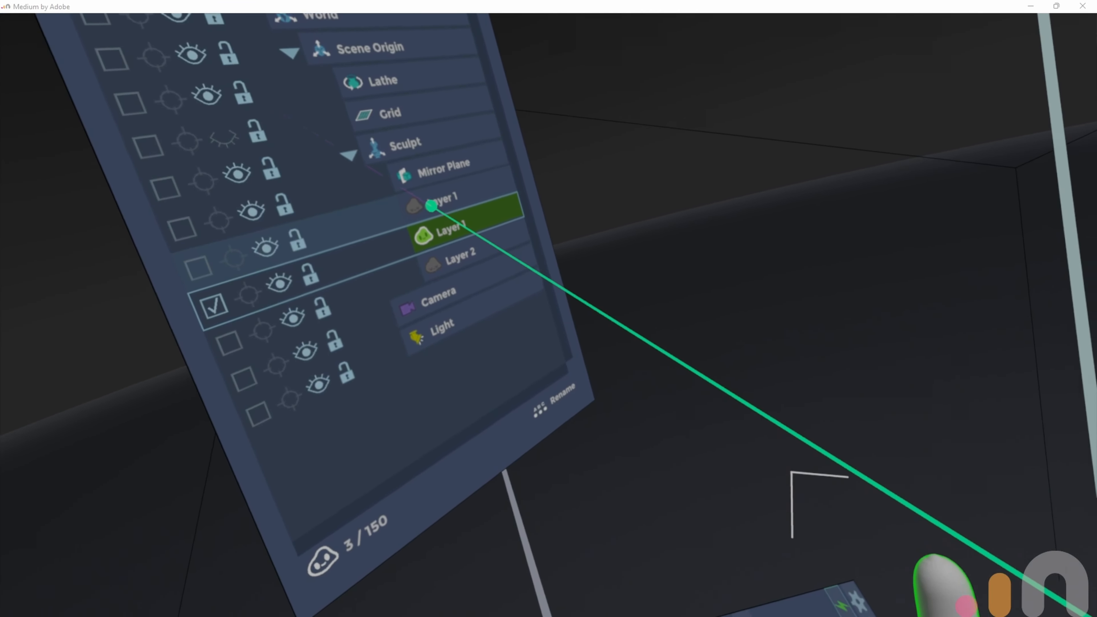
{"action": "left_click", "coordinate": [431, 205]}
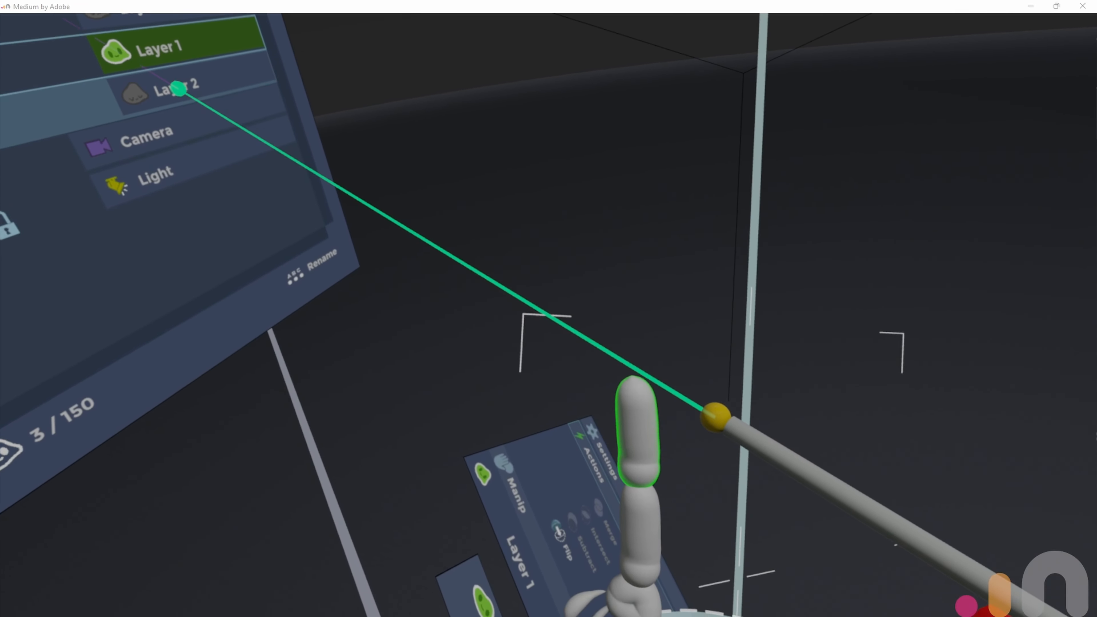
{"action": "left_click", "coordinate": [186, 78]}
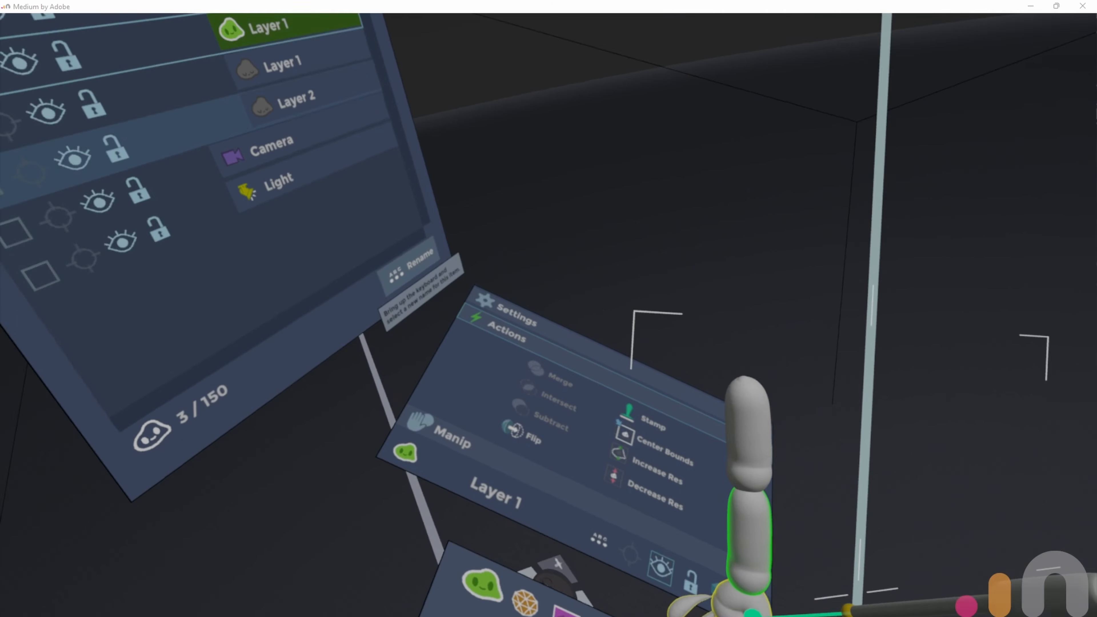
{"action": "left_click", "coordinate": [753, 607]}
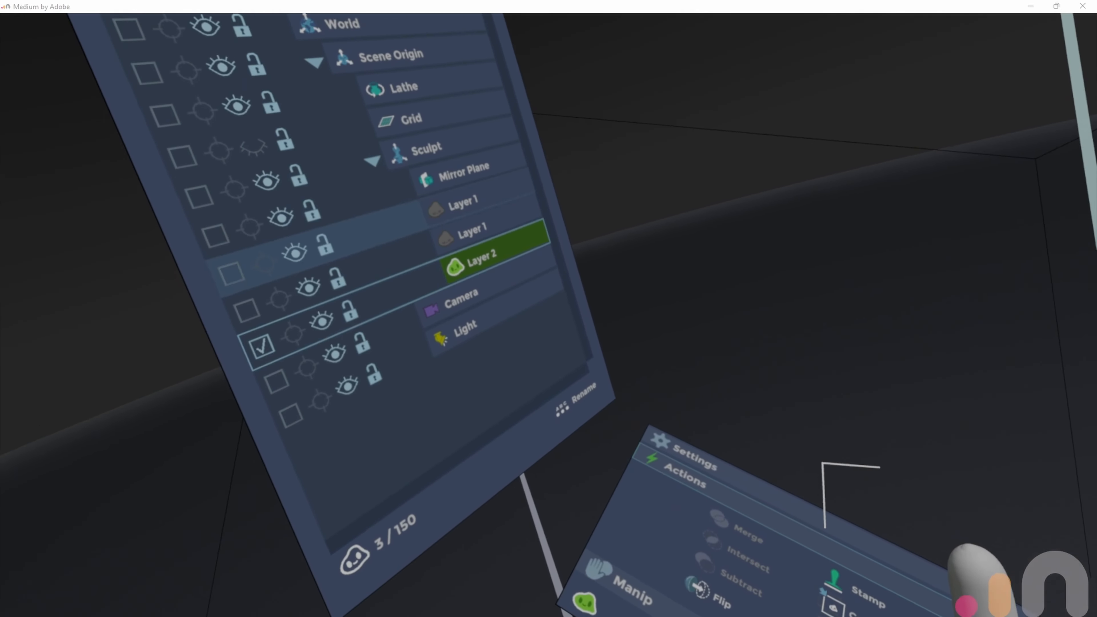
Nest the hand layer under the forearm layer and the forearm under the upper arm layer, then select the forearm layer
{"action": "left_click", "coordinate": [722, 514]}
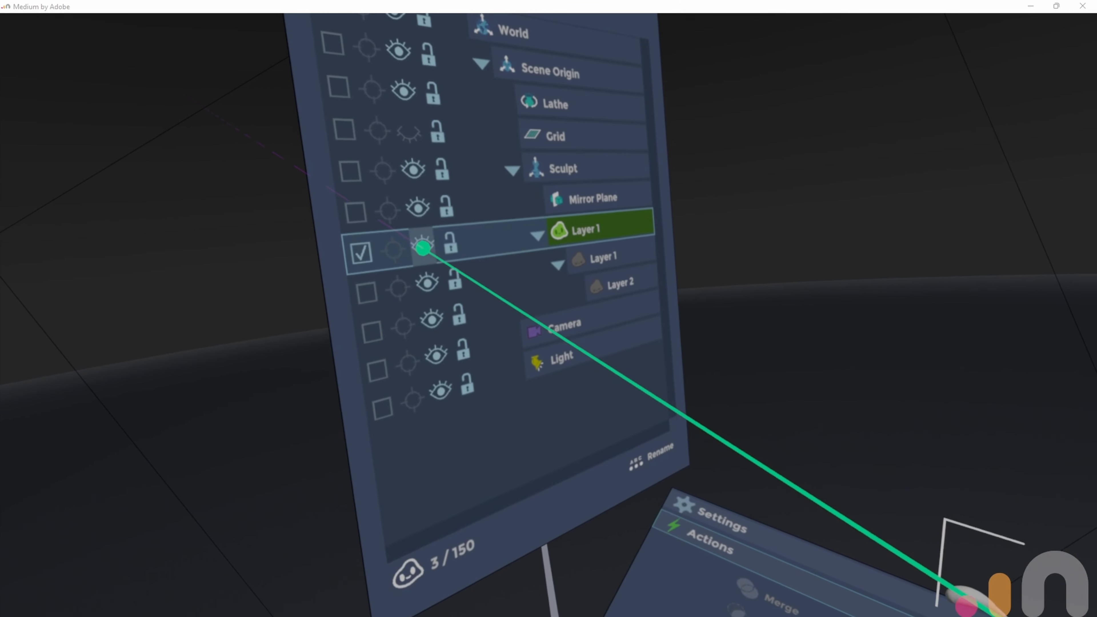
{"action": "left_click", "coordinate": [428, 245]}
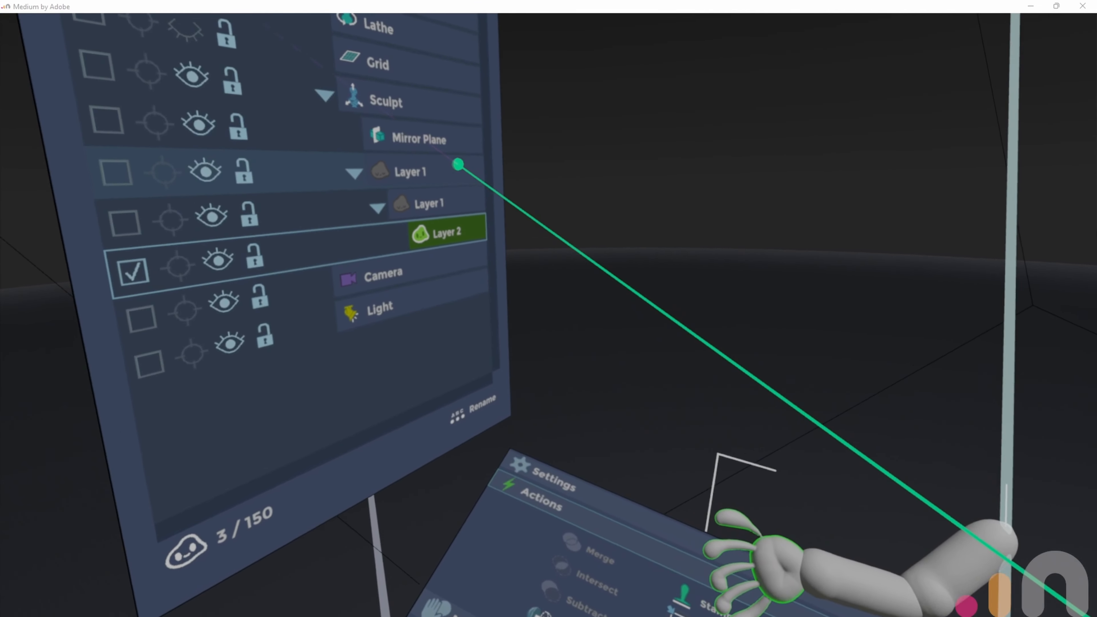
{"action": "left_click", "coordinate": [428, 203]}
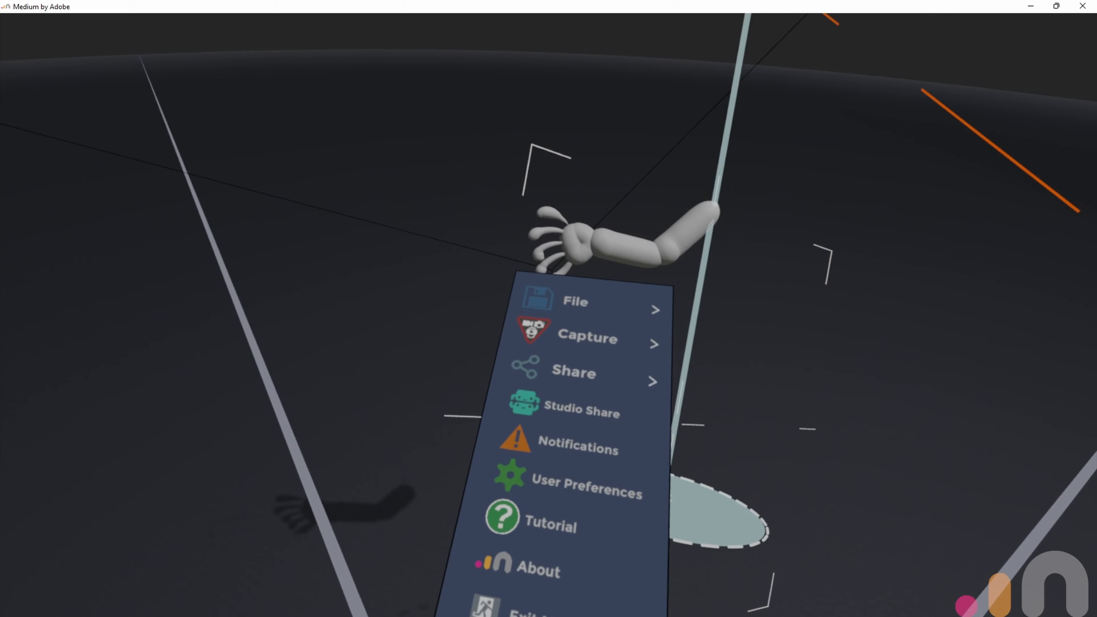
Open the video capture camera and turn on its desktop preview
{"action": "mouse_move", "coordinate": [587, 337]}
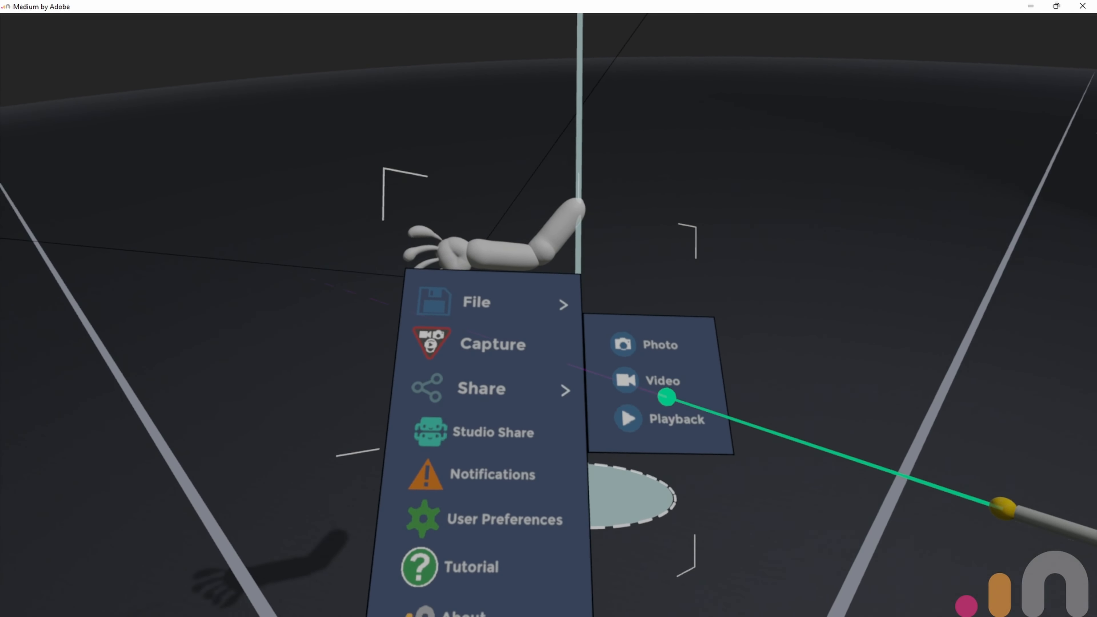
{"action": "left_click", "coordinate": [642, 380]}
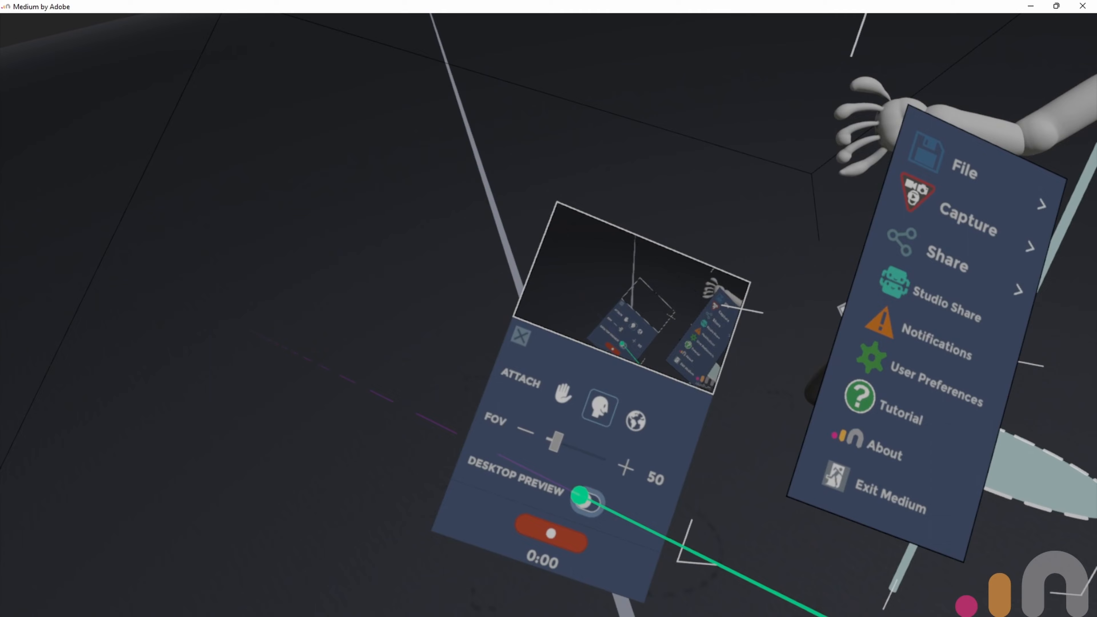
{"action": "left_click", "coordinate": [602, 494]}
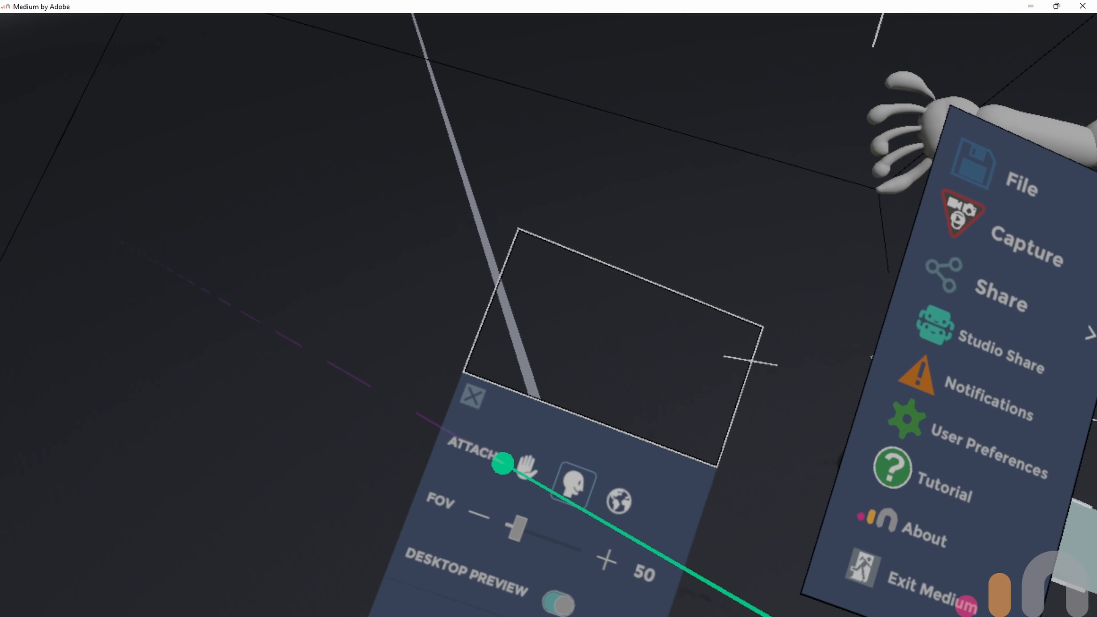
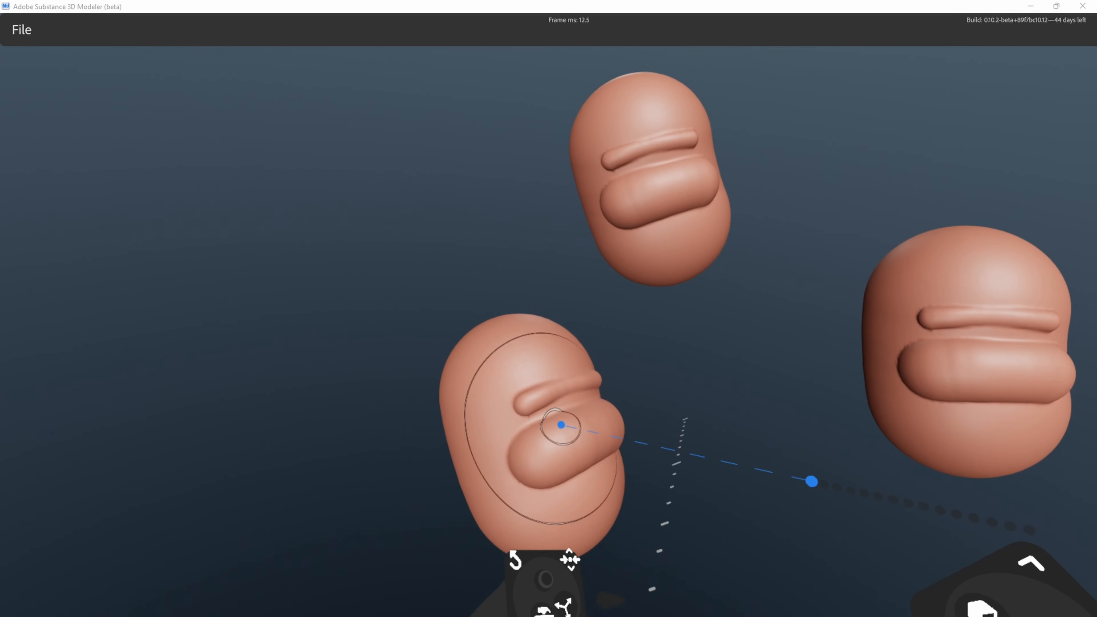
In Substance 3D Modeler, change the paint color to a saturated blue
{"action": "left_click", "coordinate": [538, 541]}
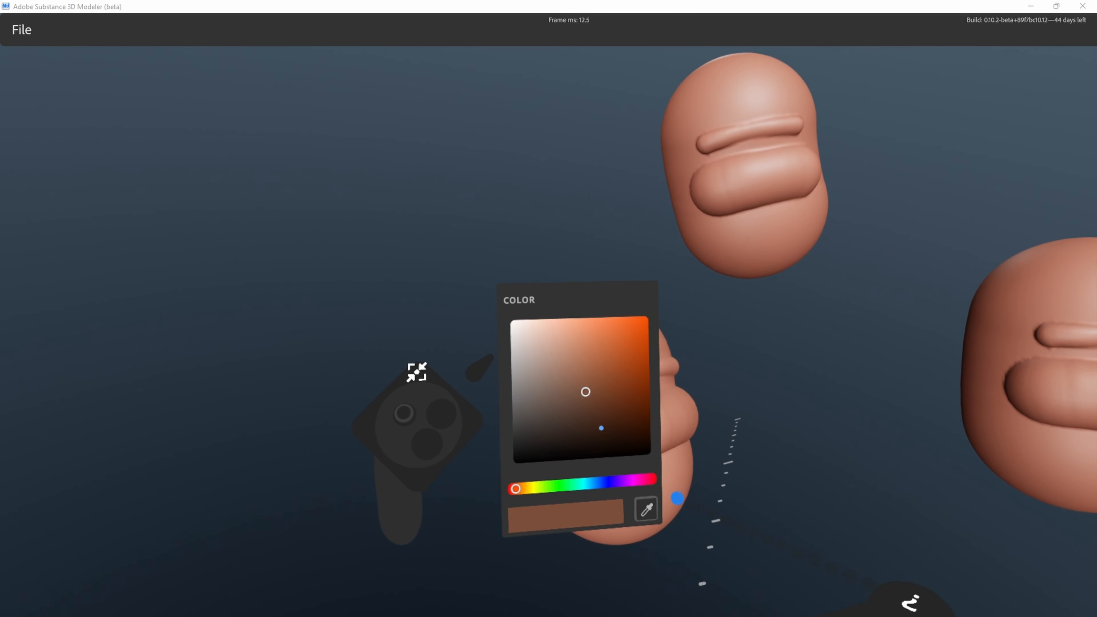
{"action": "left_click_drag", "start_coordinate": [597, 427], "coordinate": [655, 396]}
{"action": "left_click", "coordinate": [578, 478]}
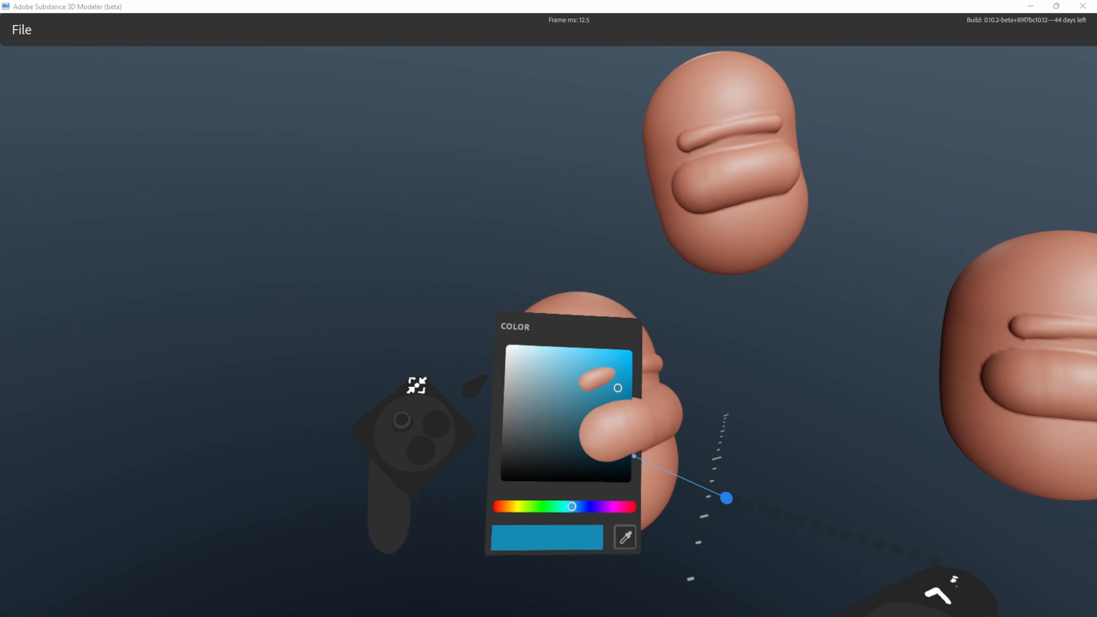
{"action": "left_click_drag", "start_coordinate": [616, 426], "coordinate": [604, 427]}
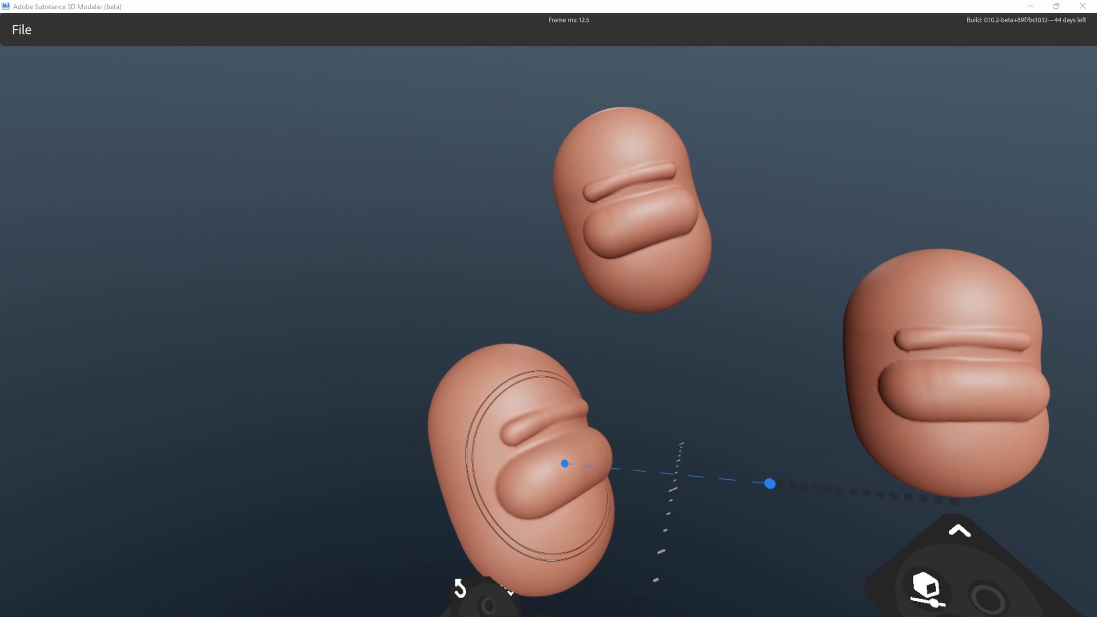
Smooth the two raised ridges on the nearest clay shape, undo that attempt, and smooth them again
{"action": "left_click", "coordinate": [562, 465]}
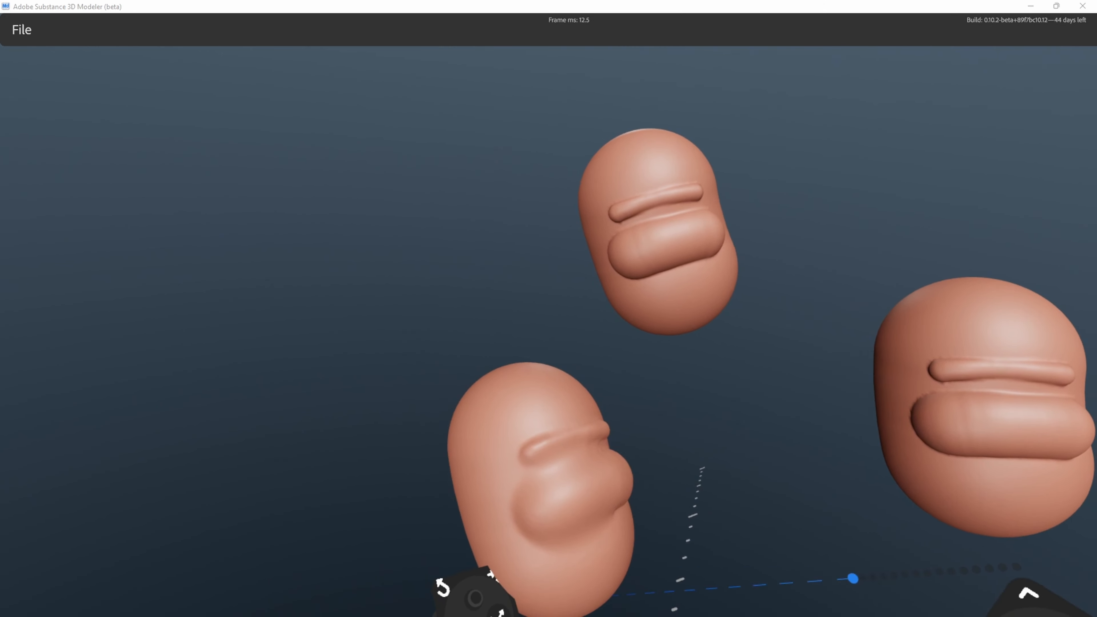
{"action": "mouse_move", "coordinate": [578, 313]}
{"action": "left_mouse_down"}
{"action": "mouse_move", "coordinate": [568, 326]}
{"action": "mouse_move", "coordinate": [599, 310]}
{"action": "left_mouse_up"}
{"action": "key", "text": "ctrl+z"}
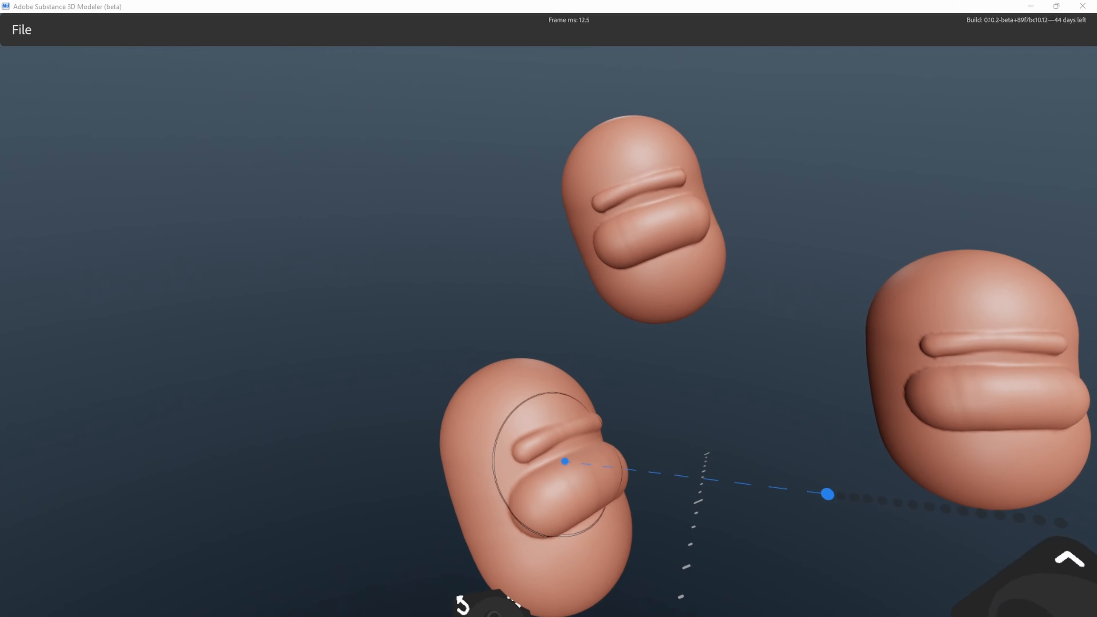
{"action": "left_click_drag", "start_coordinate": [541, 446], "coordinate": [545, 440]}
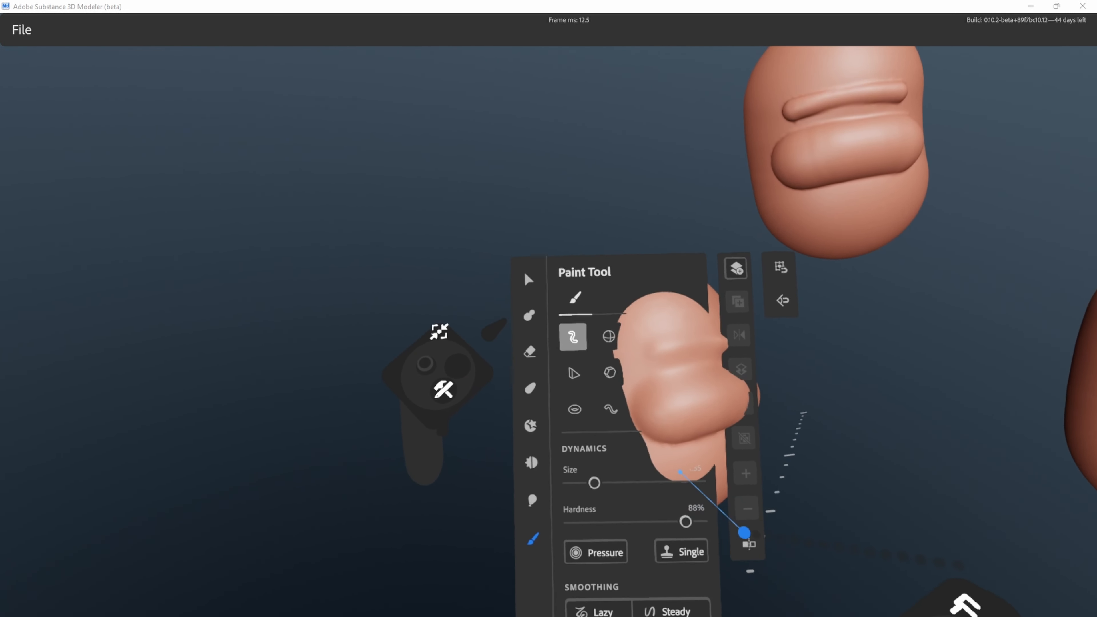
{"action": "left_click", "coordinate": [542, 463]}
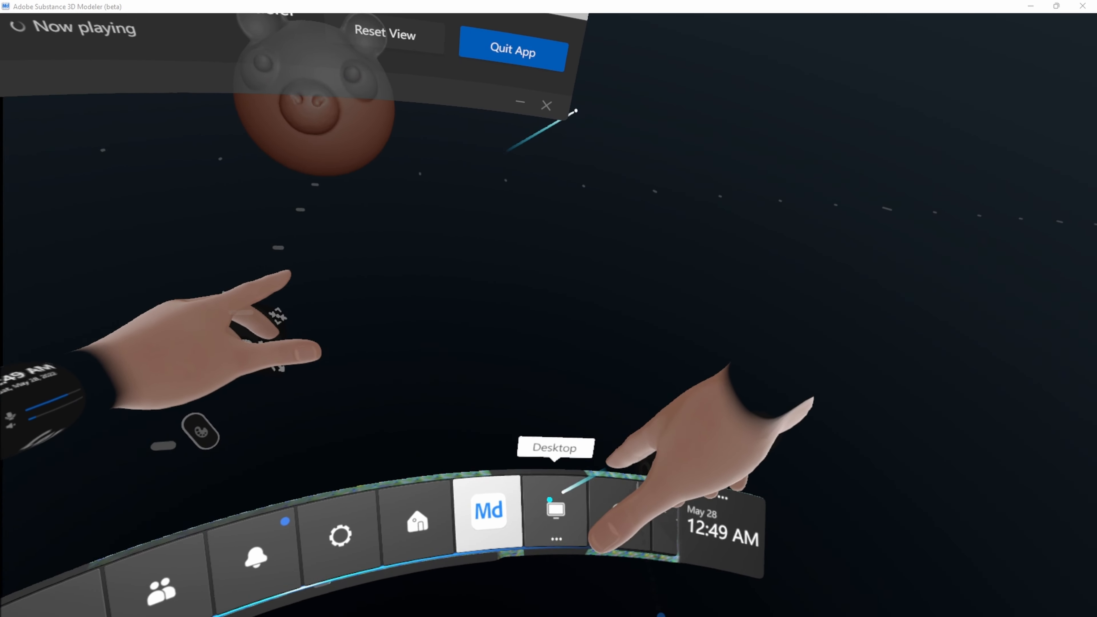
Switch to the headset's desktop view and show the first monitor
{"action": "left_click", "coordinate": [565, 550]}
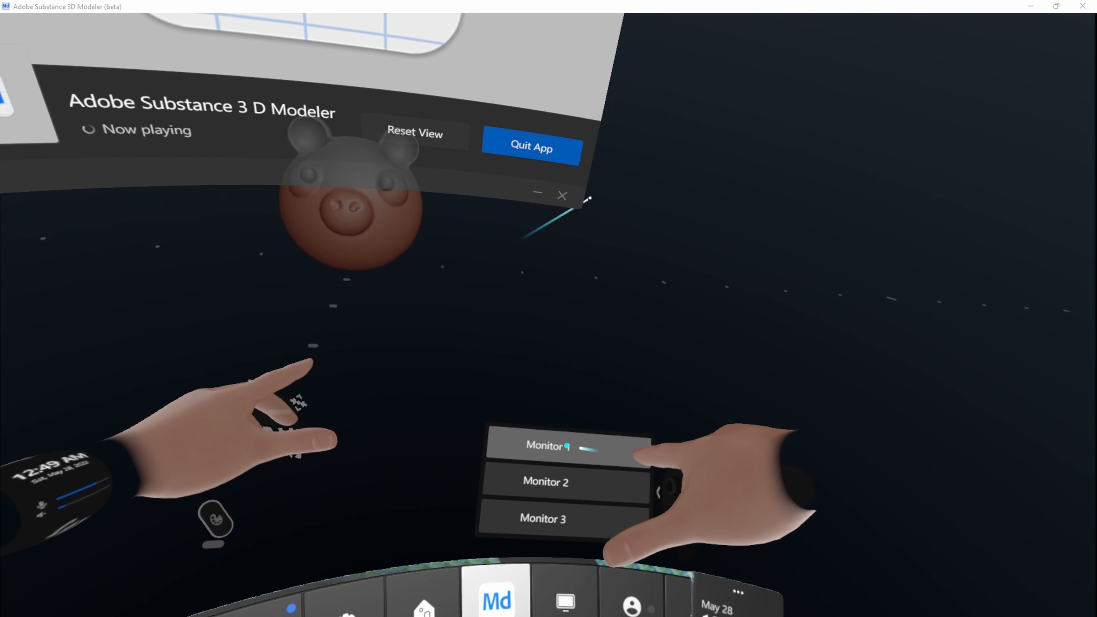
{"action": "left_click", "coordinate": [569, 464]}
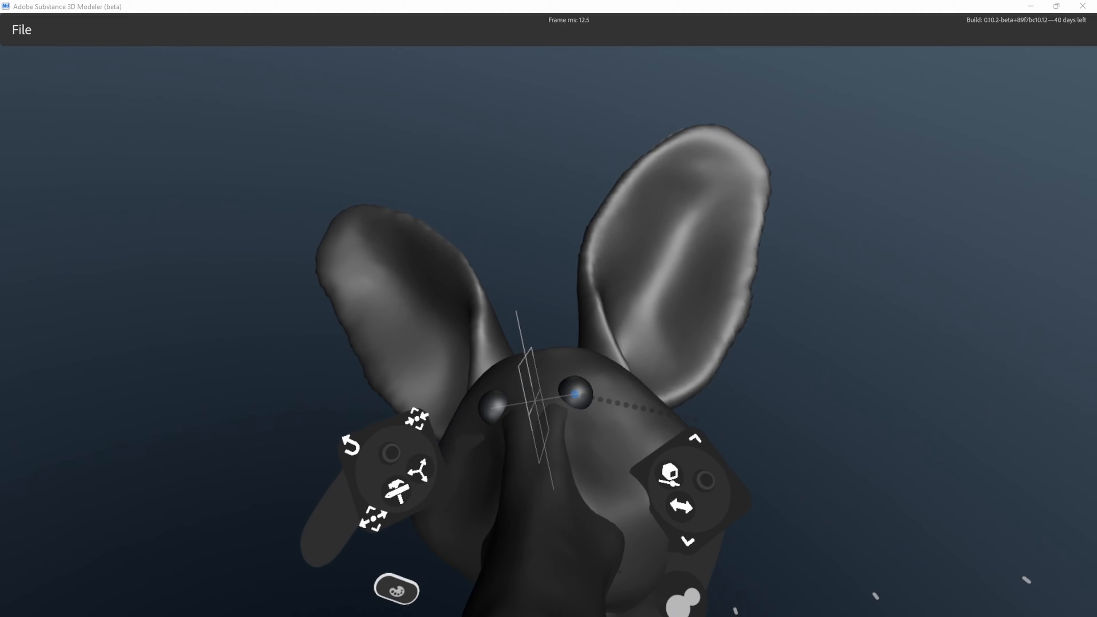
{"action": "left_click", "coordinate": [588, 308]}
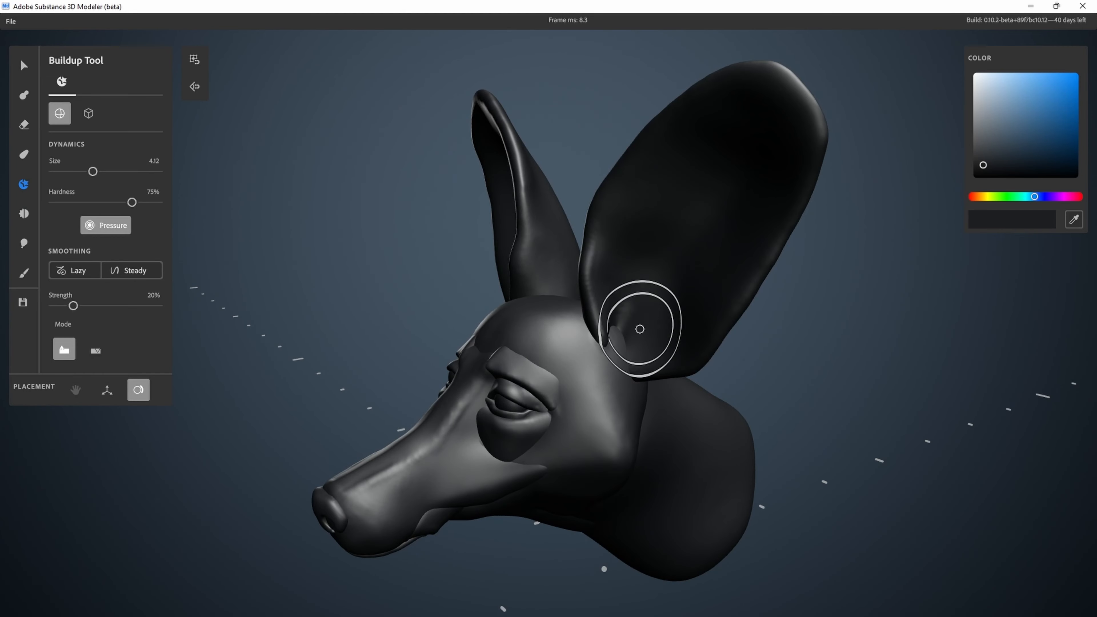
Carve a hollow into the base of the nearer ear with the Inflate tool at size 1.57 and 100% strength
{"action": "left_click_drag", "start_coordinate": [640, 328], "coordinate": [620, 354], "text": "alt"}
{"action": "key", "text": "ctrl"}
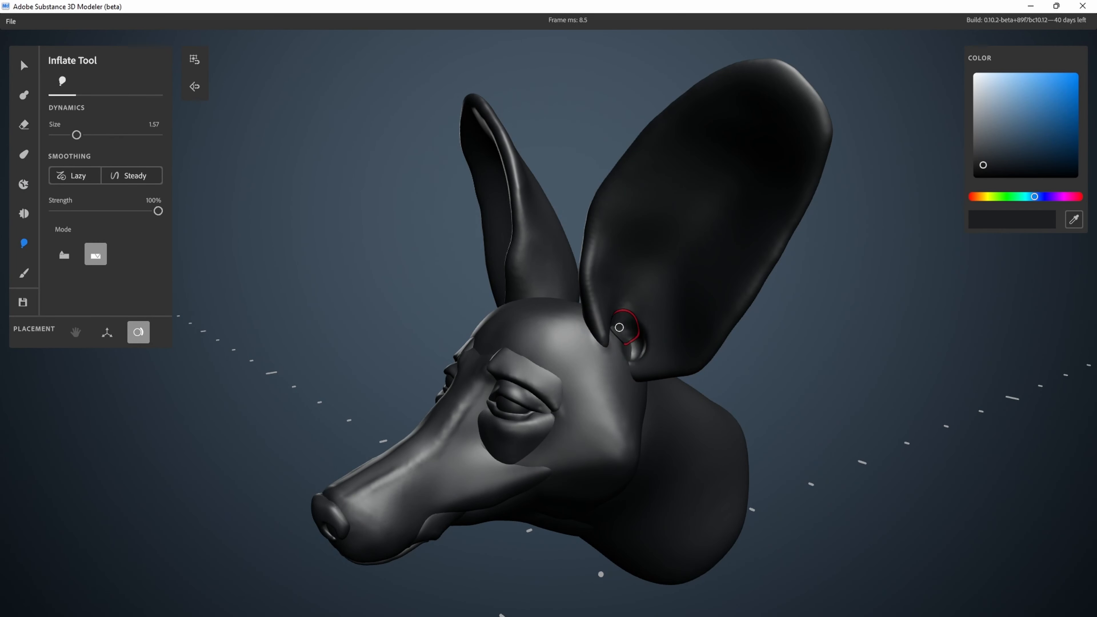
{"action": "left_click_drag", "start_coordinate": [641, 306], "coordinate": [661, 330], "text": "alt"}
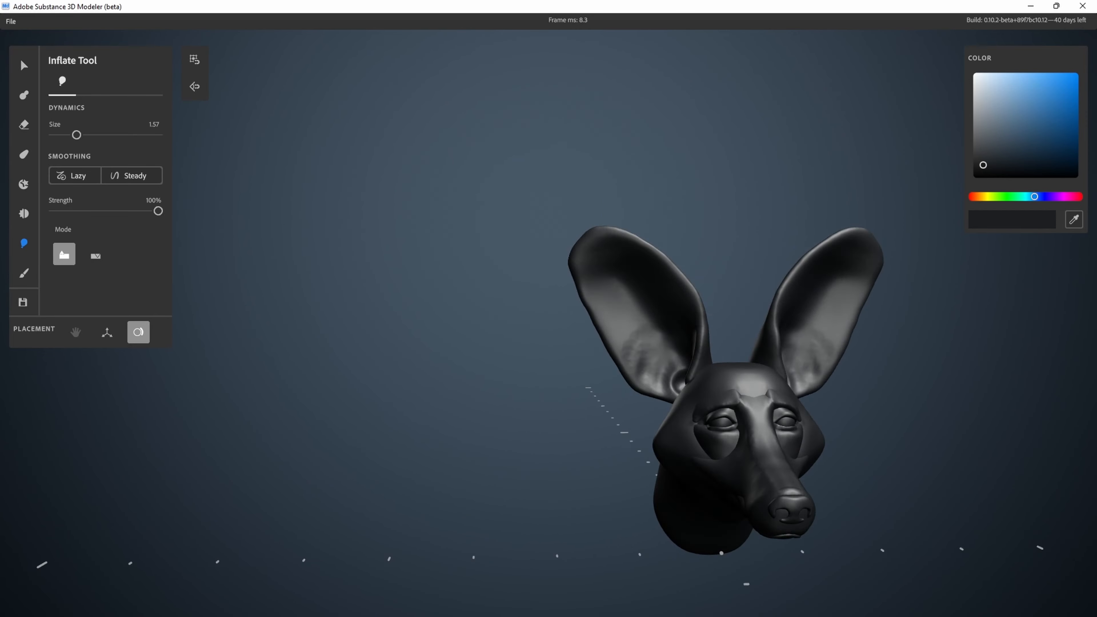
Select the head's main clay shape and enter it for sculpting with the Buildup tool at size 4.12 and 20% strength
{"action": "key", "text": "c"}
{"action": "scroll", "coordinate": [611, 392], "scroll_direction": "up", "scroll_amount": 10}
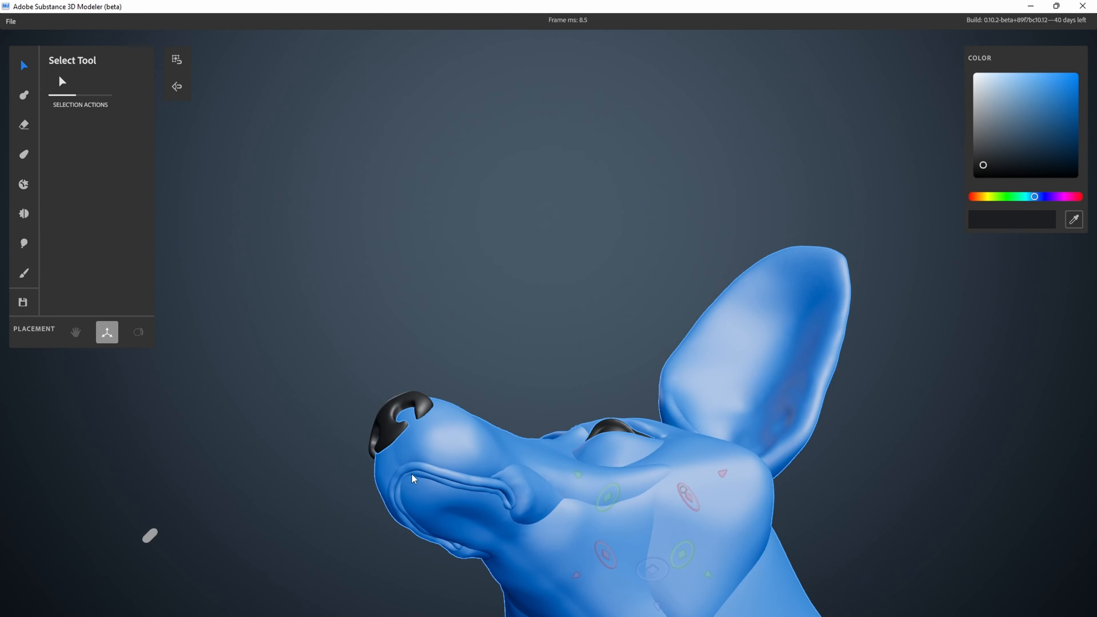
{"action": "left_click", "coordinate": [413, 366]}
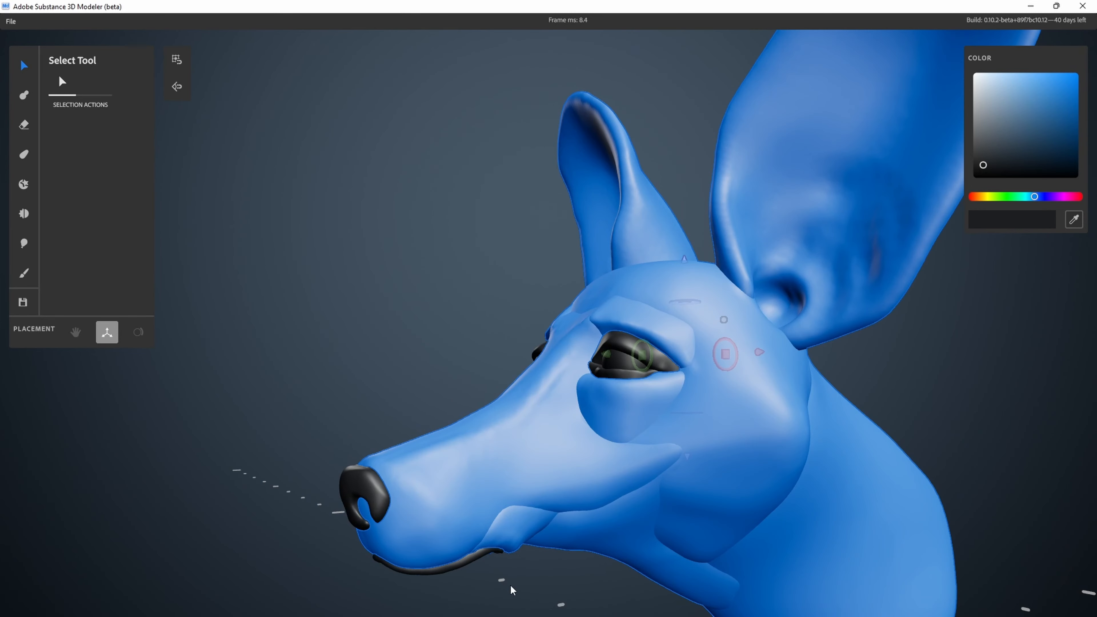
{"action": "right_click", "coordinate": [295, 148]}
{"action": "left_click", "coordinate": [502, 191]}
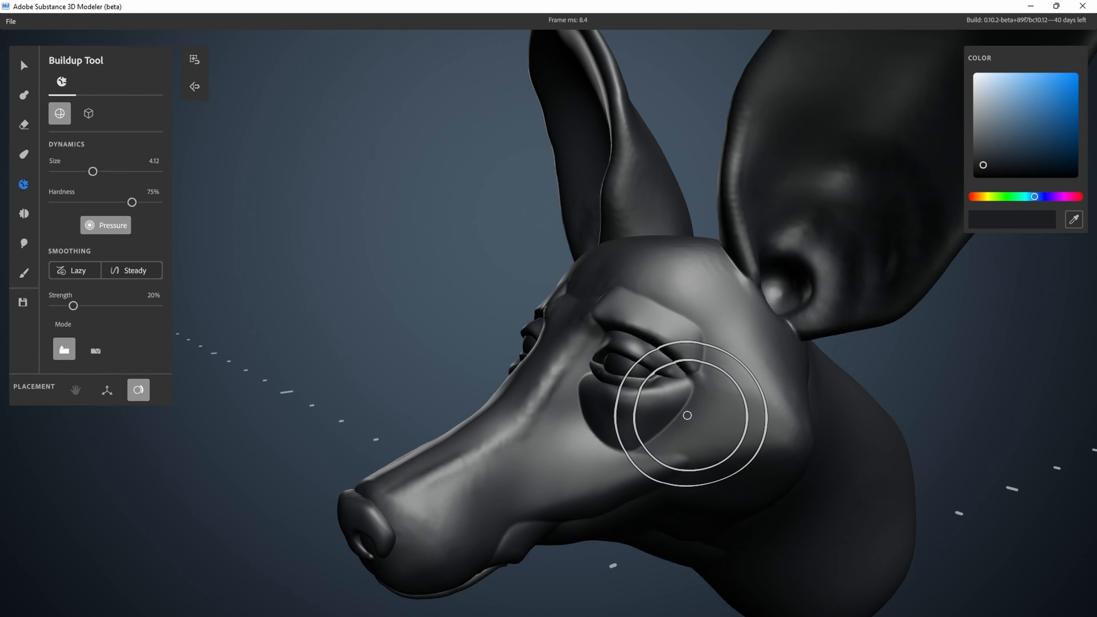